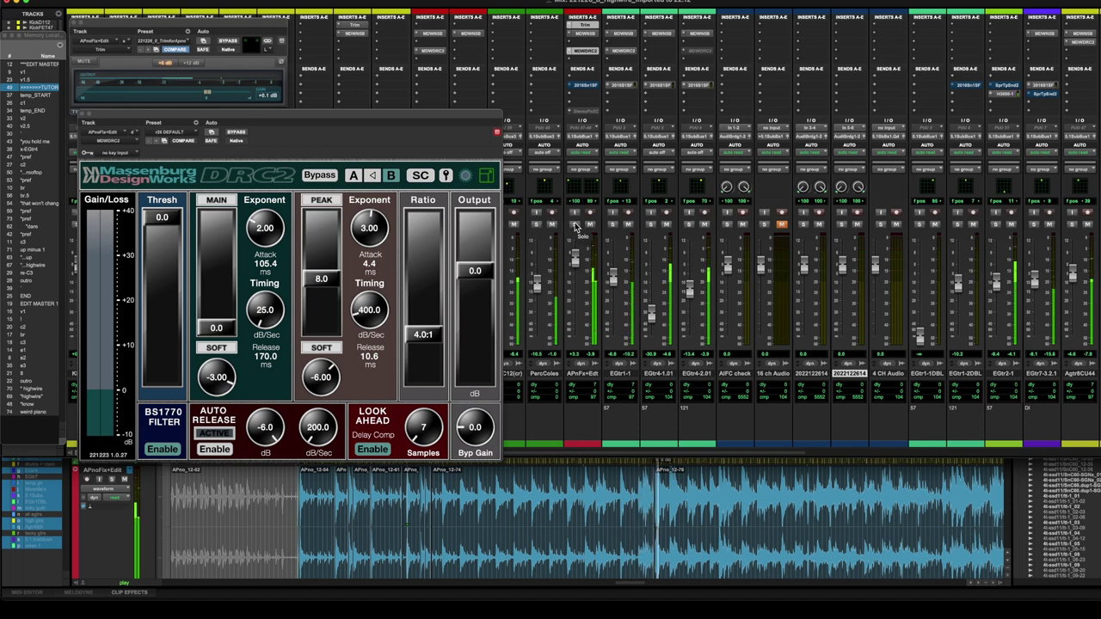
Step: Solo the APnoFix+Edit track, then lower its Trim gain to -4.8 dB and the DRC2 threshold to -24.7
{"action": "left_click", "coordinate": [573, 225]}
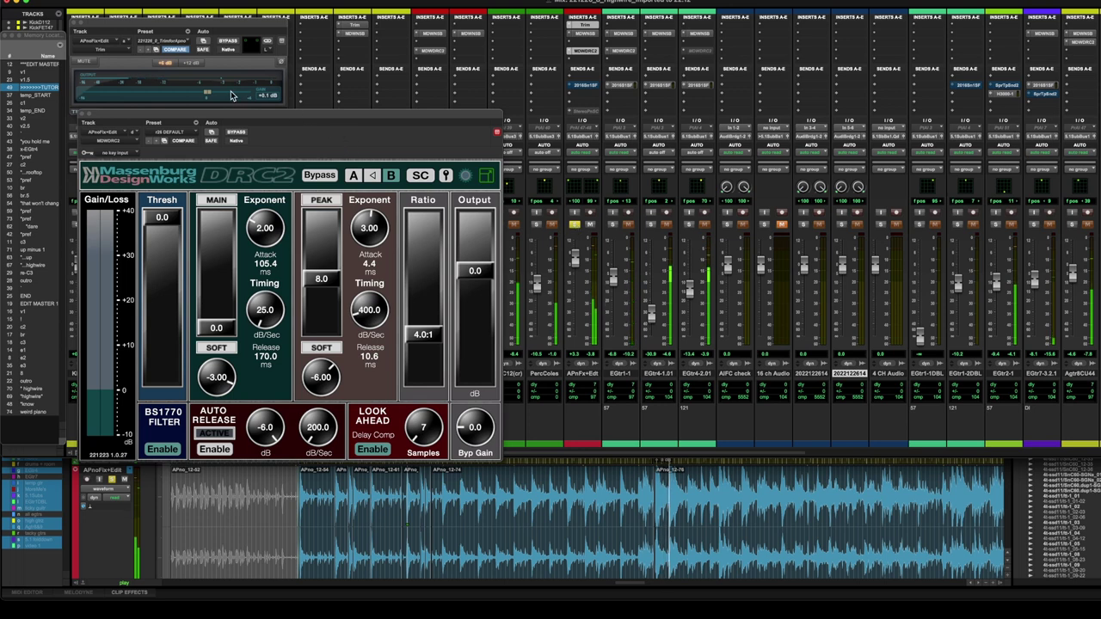
{"action": "left_click_drag", "start_coordinate": [211, 92], "coordinate": [190, 99]}
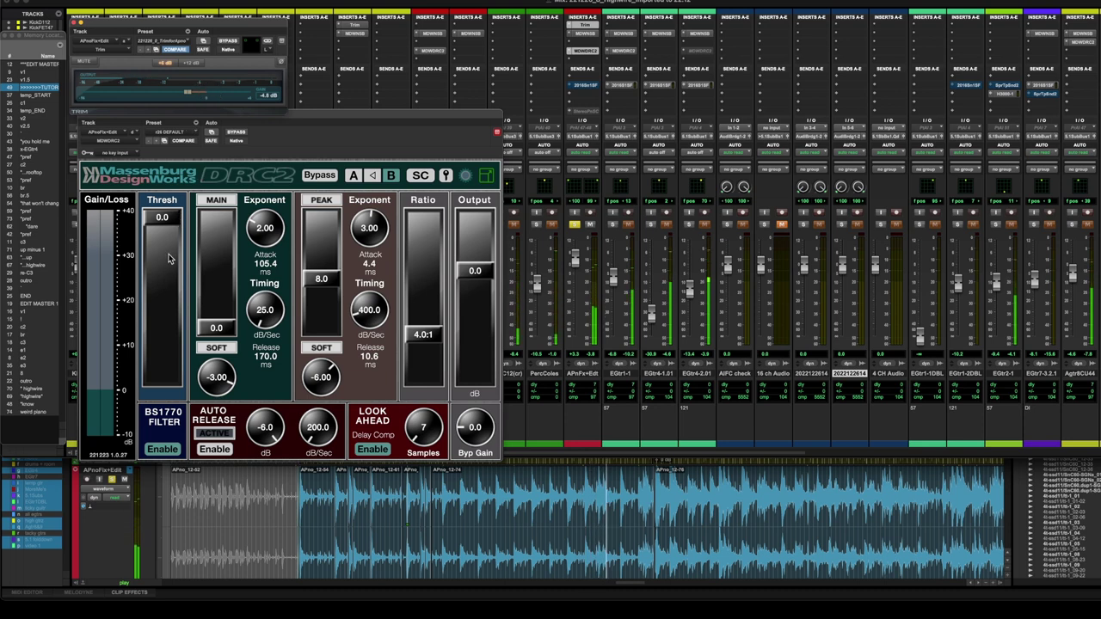
{"action": "left_click_drag", "start_coordinate": [160, 218], "coordinate": [161, 327]}
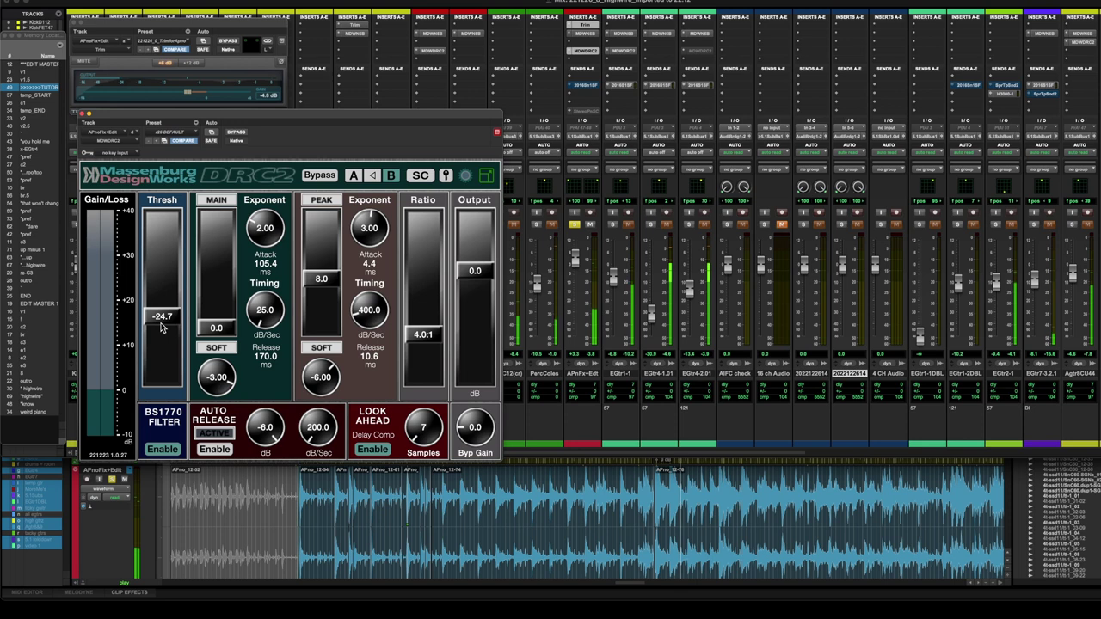
Step: Try Main timing rates of 15 and 17 dB/Sec in the DRC2 compressor, and settle on 14 dB/Sec
{"action": "double_click", "coordinate": [263, 312]}
{"action": "type", "text": "15"}
{"action": "key", "text": "Return"}
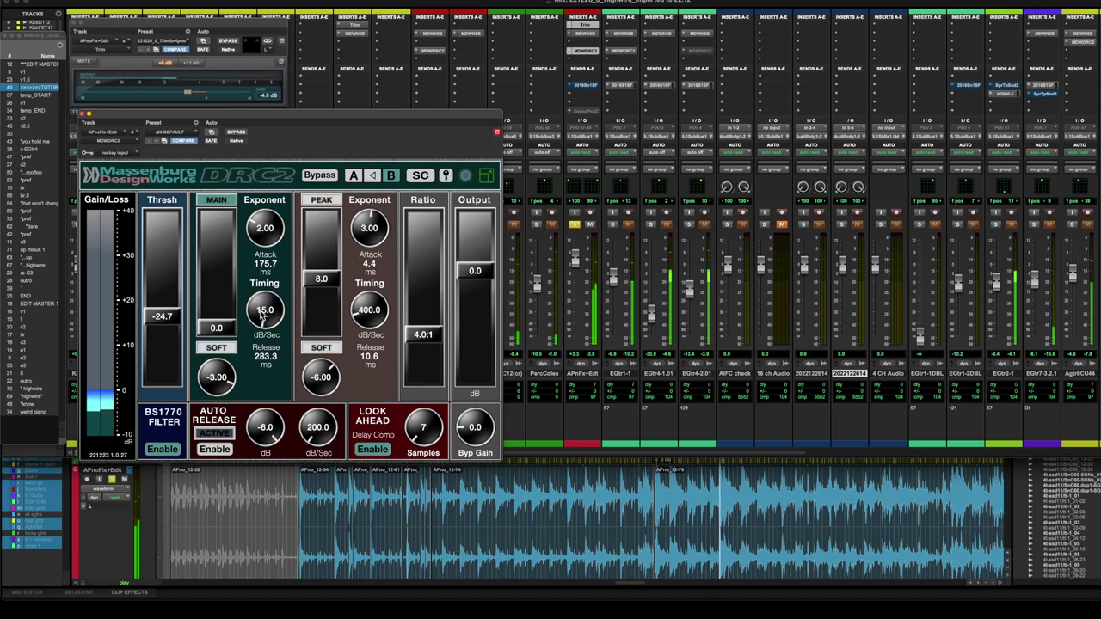
{"action": "double_click", "coordinate": [264, 313]}
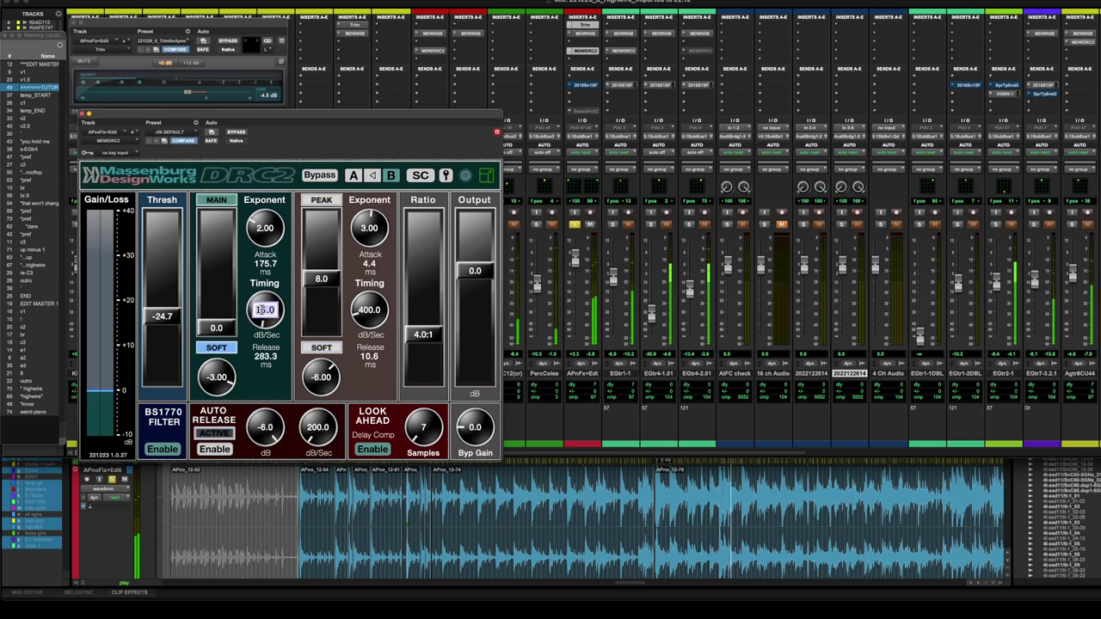
{"action": "type", "text": "17"}
{"action": "key", "text": "Return"}
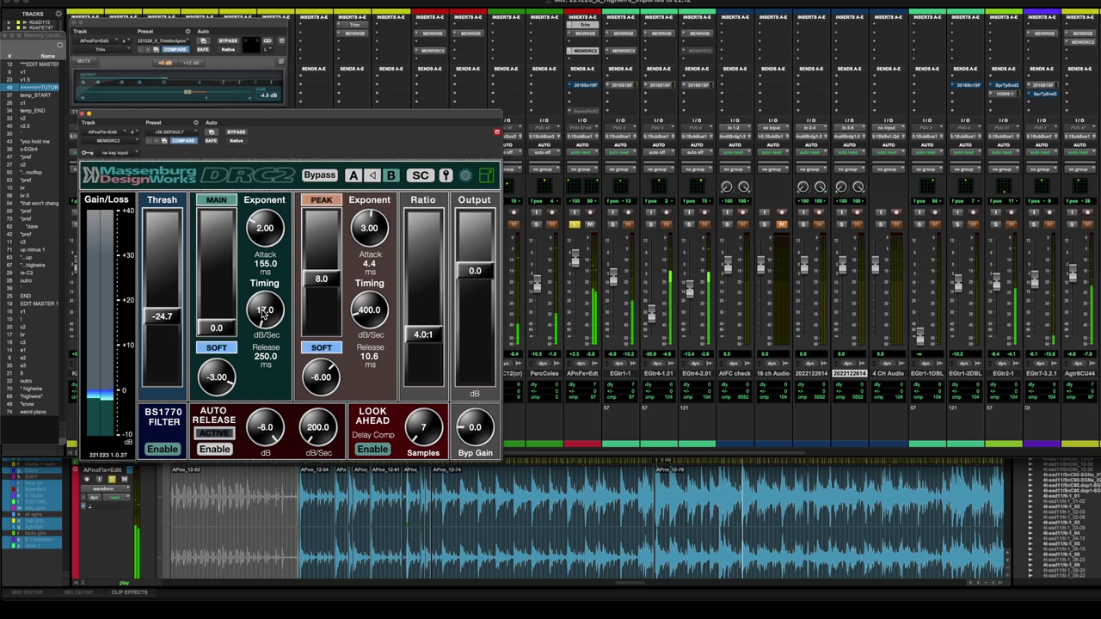
{"action": "double_click", "coordinate": [264, 313]}
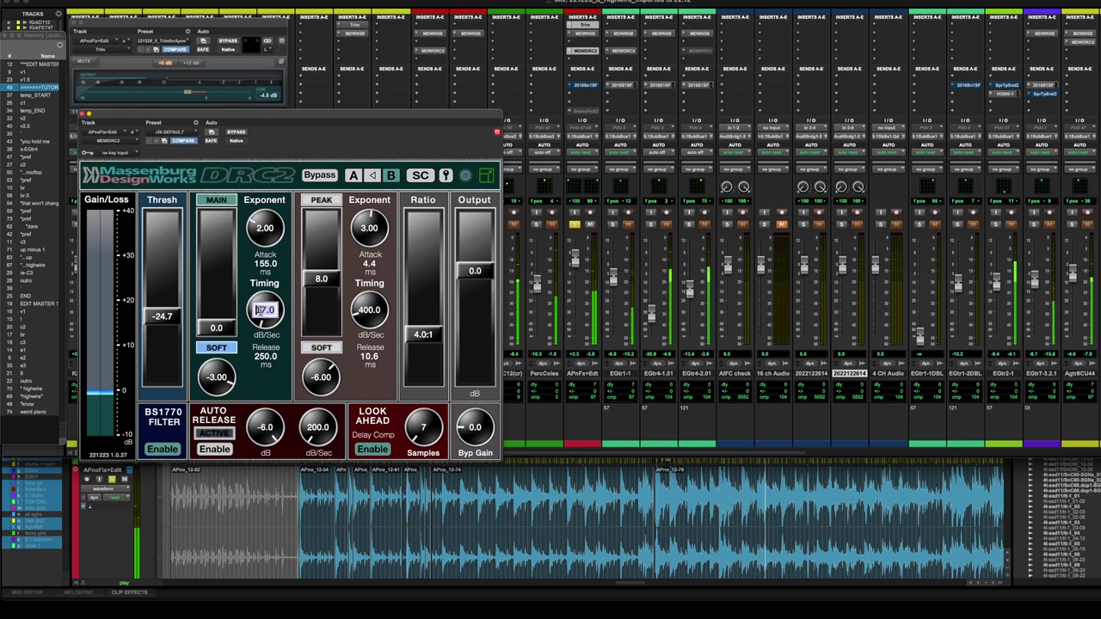
{"action": "type", "text": "14"}
{"action": "key", "text": "Return"}
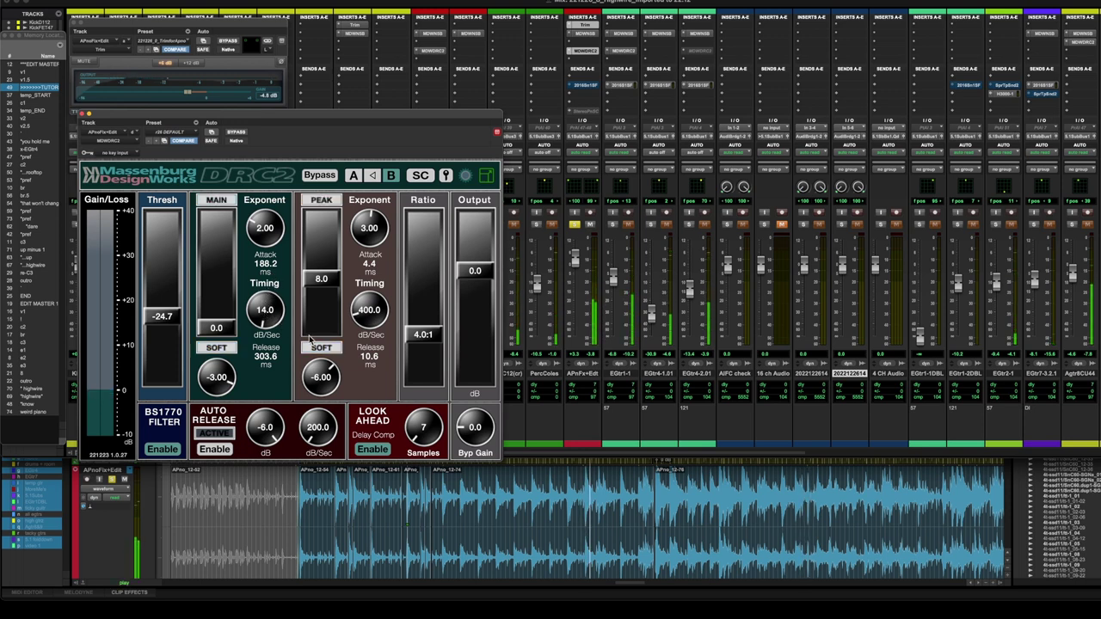
Step: Raise the compressor's Peak level to 17.7 and its ratio to 100.0:1, checking the piano in the mix and soloed
{"action": "left_click_drag", "start_coordinate": [337, 298], "coordinate": [330, 185]}
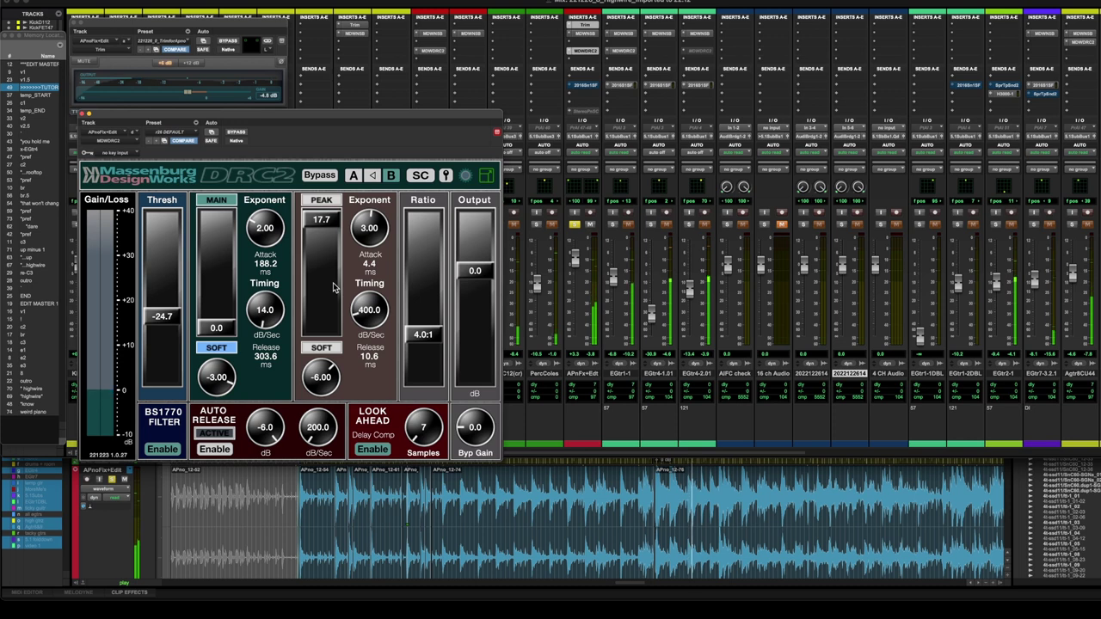
{"action": "left_click", "coordinate": [576, 226]}
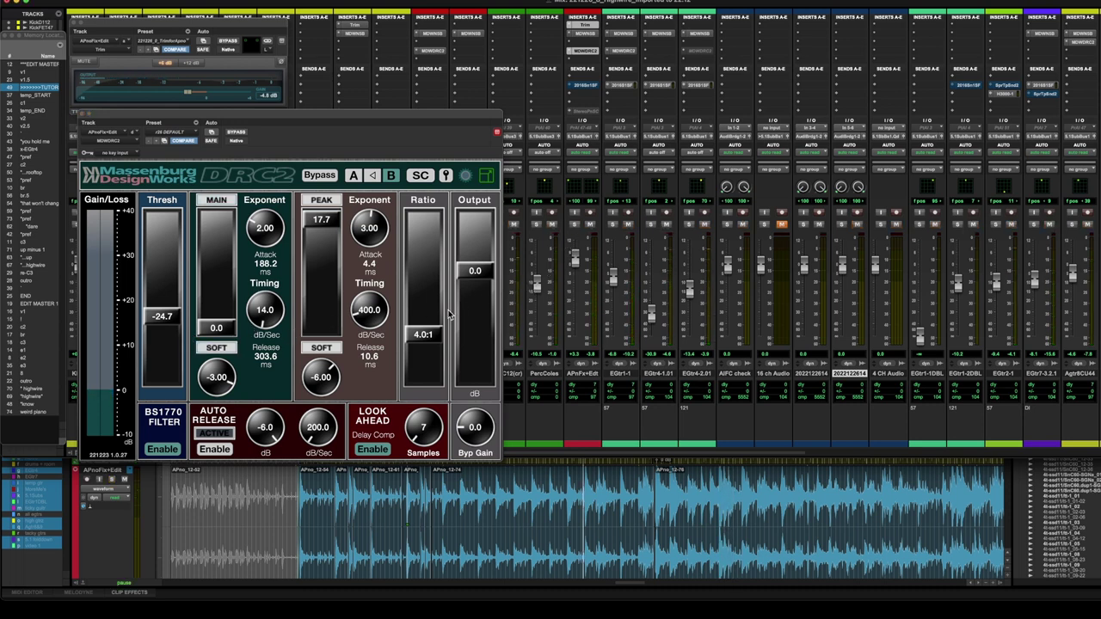
{"action": "left_click_drag", "start_coordinate": [423, 335], "coordinate": [438, 176]}
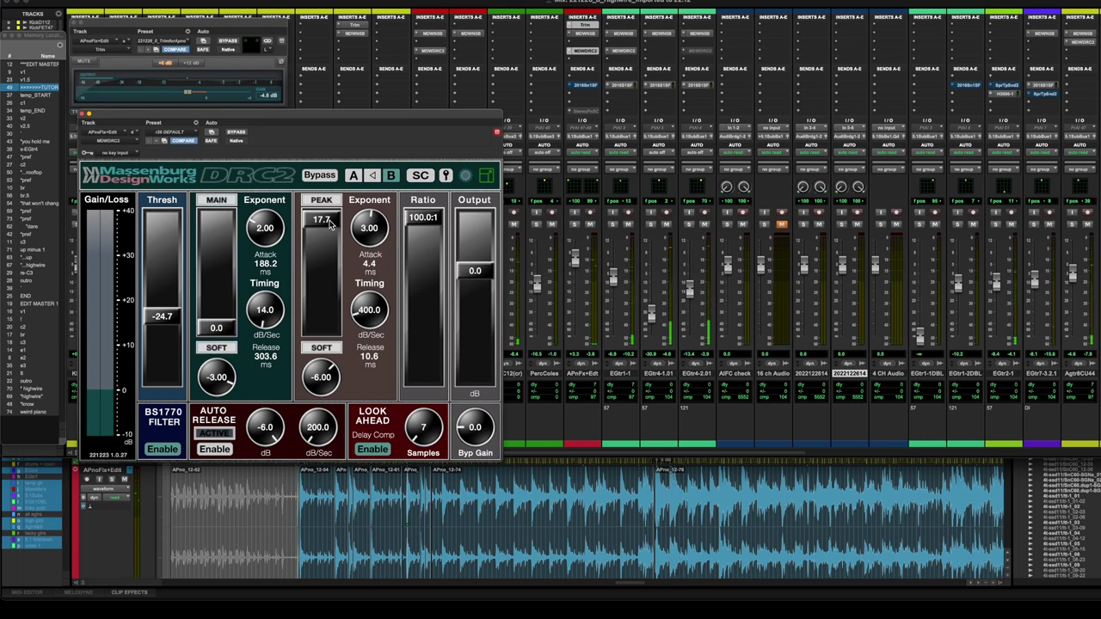
{"action": "left_click", "coordinate": [573, 225]}
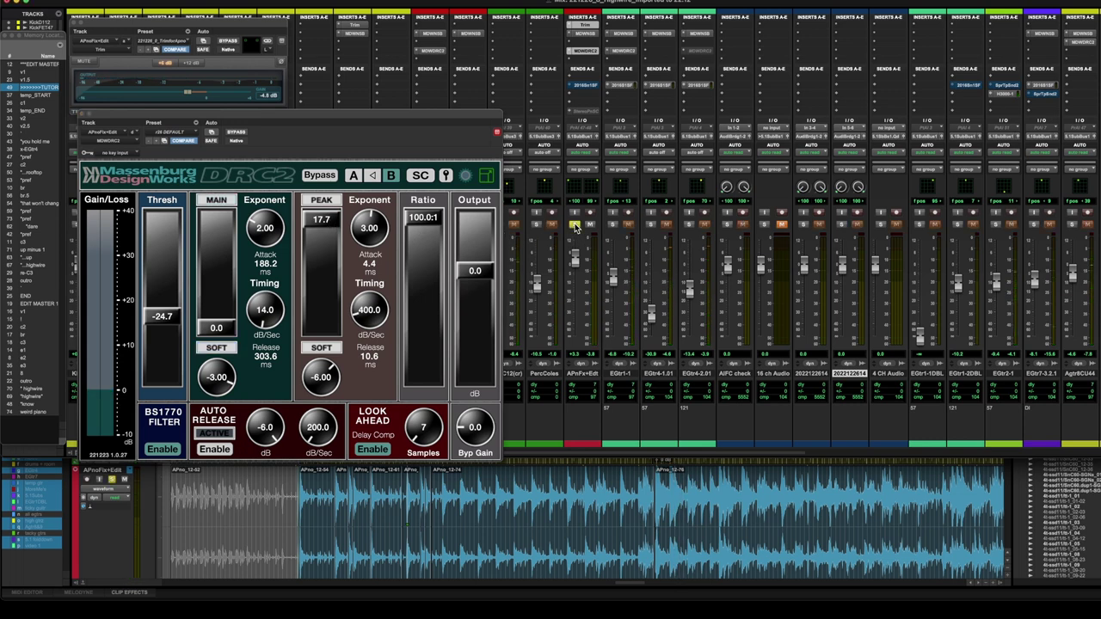
Step: Lower the Peak level to 4.2 and set the Peak Soft amount to -3.00 while listening to the soloed piano
{"action": "left_click_drag", "start_coordinate": [318, 222], "coordinate": [311, 337]}
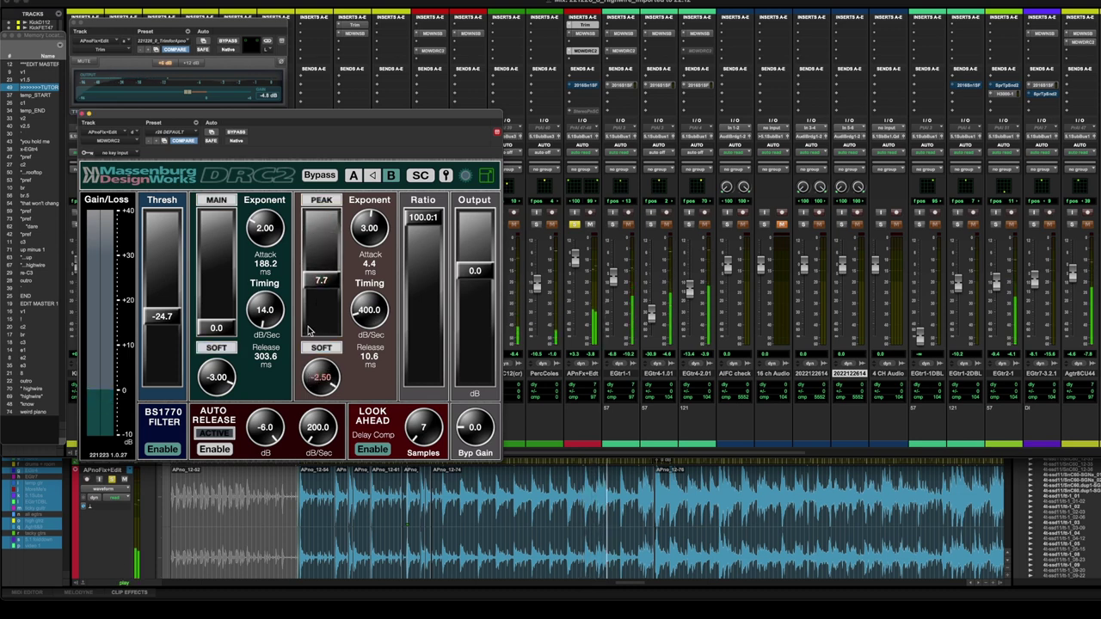
{"action": "mouse_move", "coordinate": [314, 324]}
{"action": "left_mouse_down"}
{"action": "mouse_move", "coordinate": [337, 285]}
{"action": "mouse_move", "coordinate": [333, 316]}
{"action": "left_mouse_up"}
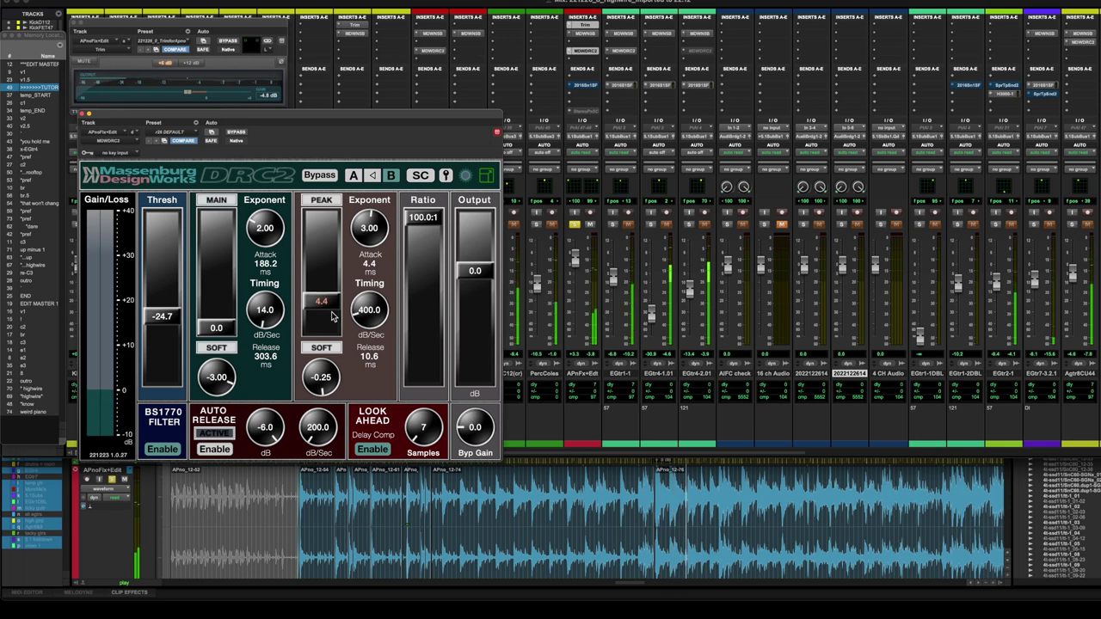
{"action": "left_click_drag", "start_coordinate": [333, 317], "coordinate": [332, 320]}
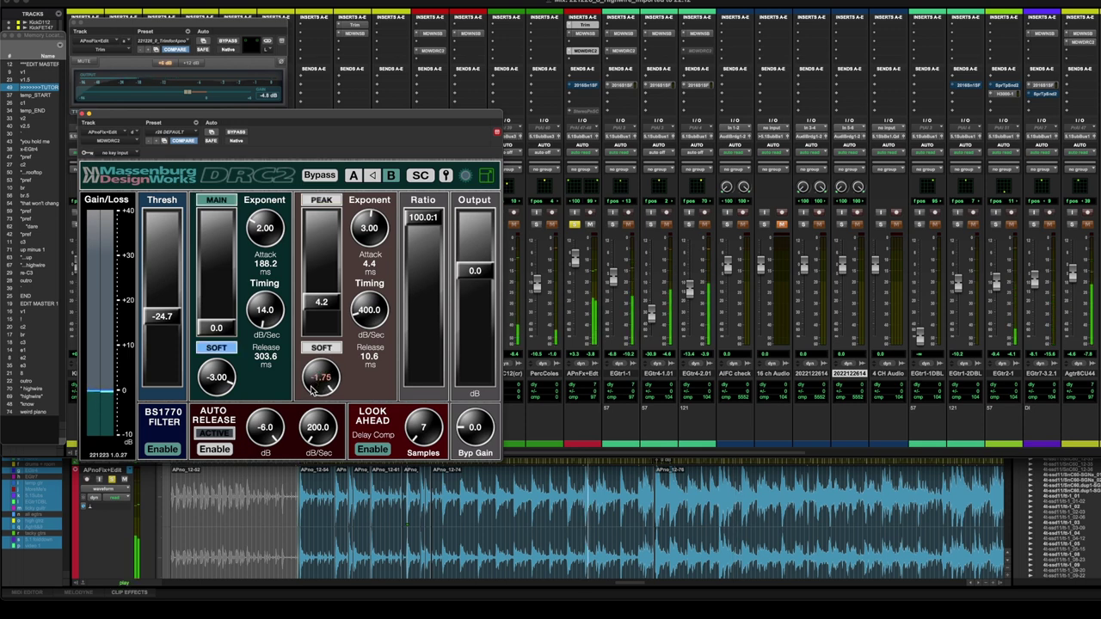
{"action": "left_click_drag", "start_coordinate": [320, 377], "coordinate": [305, 400]}
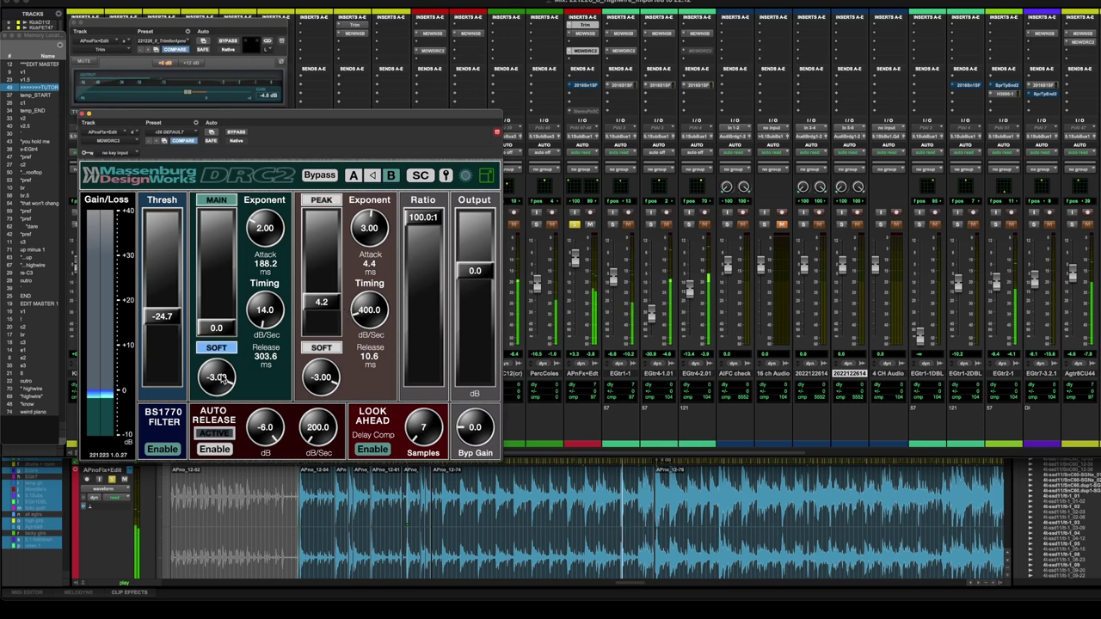
Step: Set the Main Soft amount to -4.25 and raise the compressor threshold to -23.3
{"action": "left_click_drag", "start_coordinate": [210, 375], "coordinate": [205, 381]}
{"action": "left_click_drag", "start_coordinate": [172, 318], "coordinate": [170, 314]}
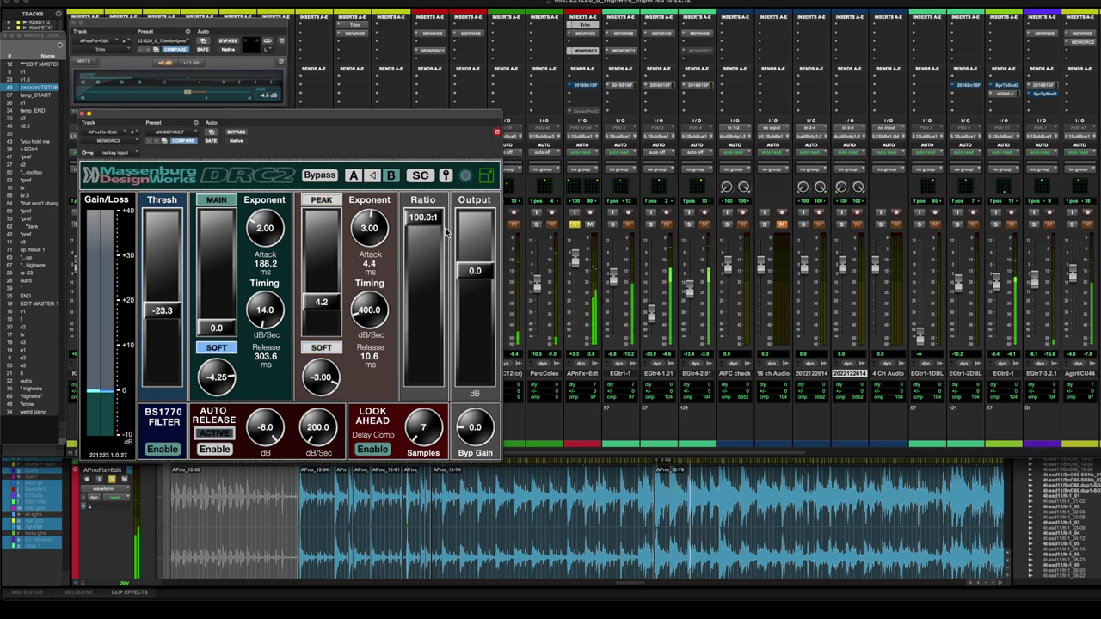
Step: Lower the ratio to 4.2:1, unsolo the piano track, and reduce the ratio further to 2.8:1 within the full mix
{"action": "left_click_drag", "start_coordinate": [435, 220], "coordinate": [458, 353]}
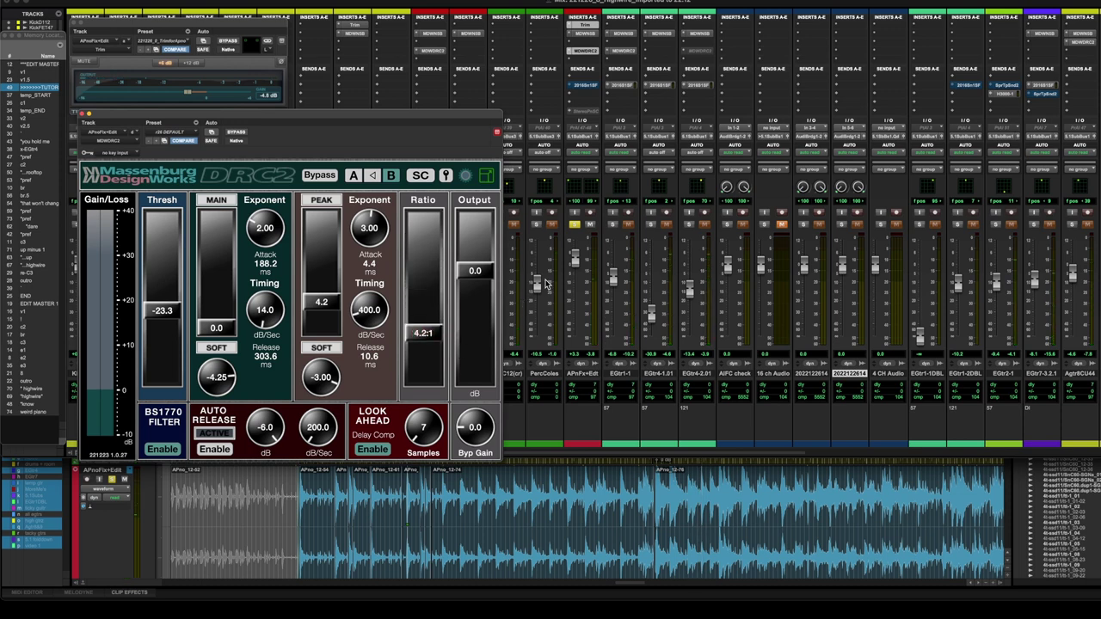
{"action": "left_click", "coordinate": [573, 224]}
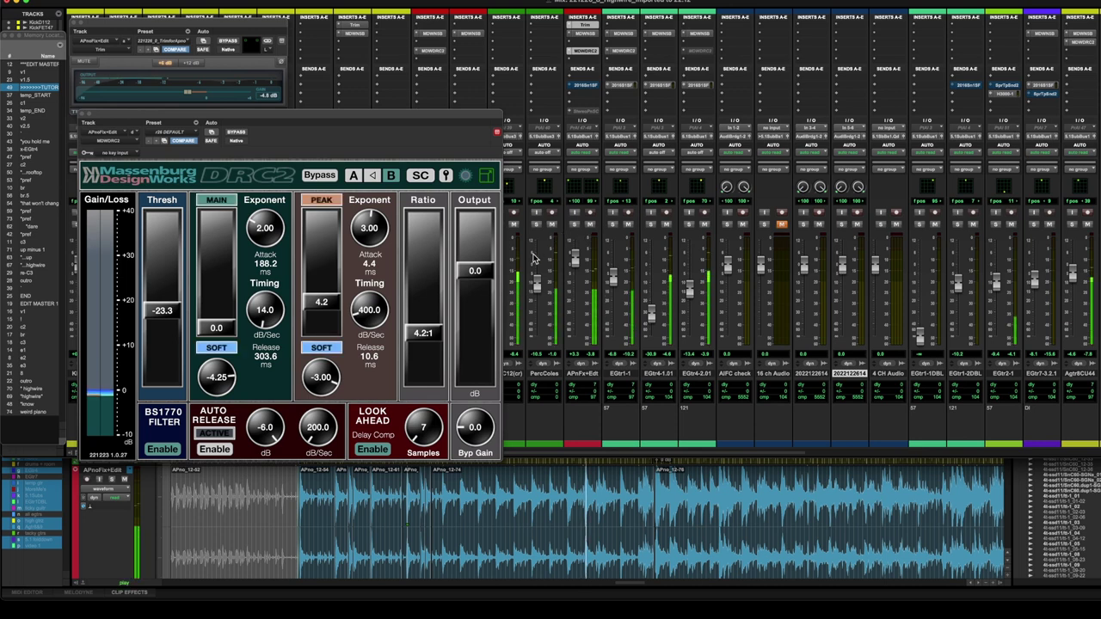
{"action": "left_click_drag", "start_coordinate": [438, 348], "coordinate": [438, 343]}
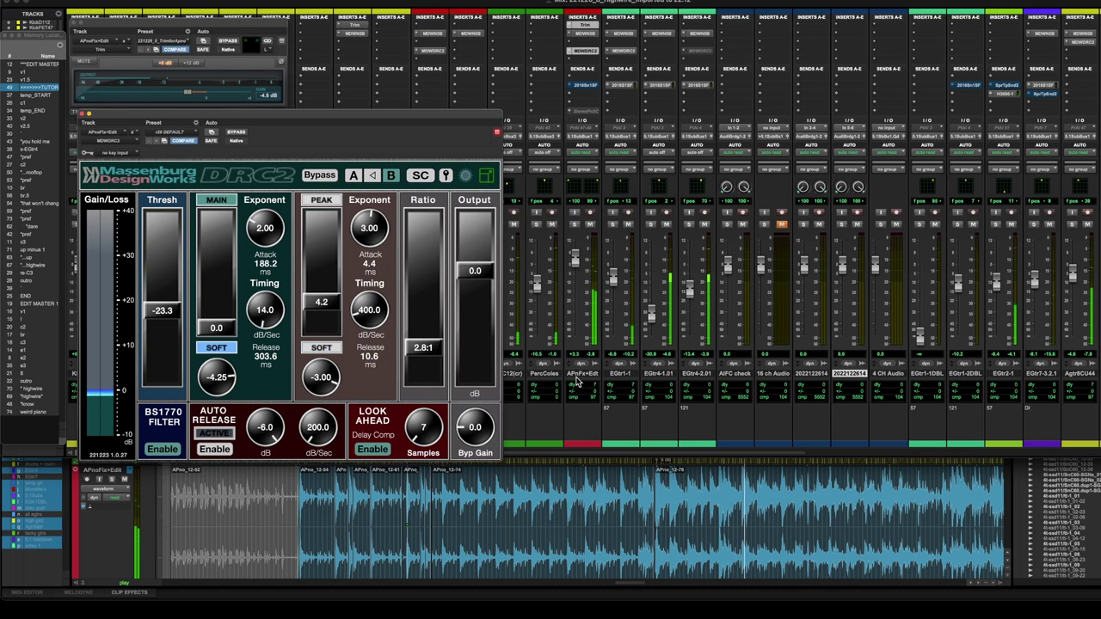
Step: Show the Edit window and raise the compressor ratio to 4.0:1 during playback
{"action": "key", "text": "super+equal"}
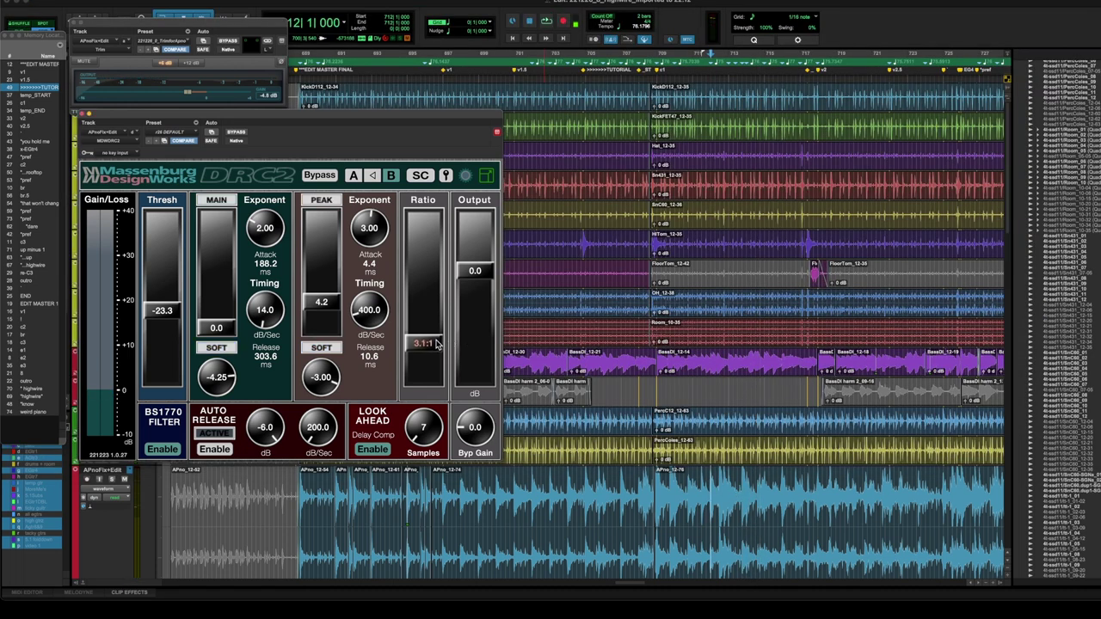
{"action": "key", "text": "space"}
{"action": "left_click_drag", "start_coordinate": [437, 337], "coordinate": [439, 335]}
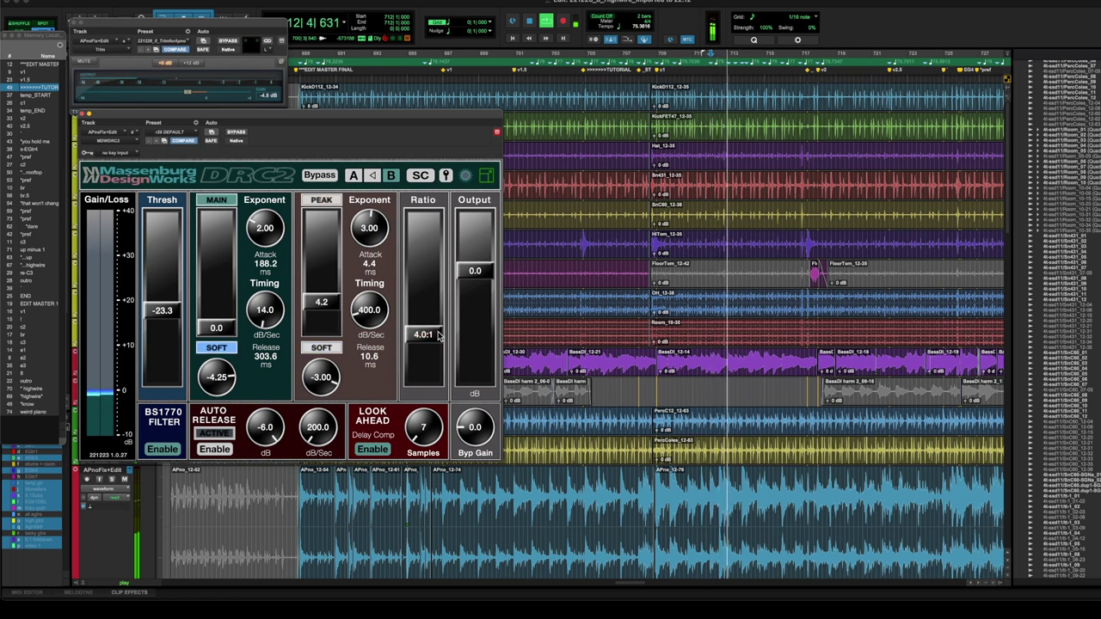
Step: Raise the ratio to 100.0:1, and lower the Peak level to 1.3 with its Soft amount at -0.25
{"action": "left_click_drag", "start_coordinate": [437, 336], "coordinate": [437, 314]}
{"action": "left_click_drag", "start_coordinate": [447, 267], "coordinate": [442, 221]}
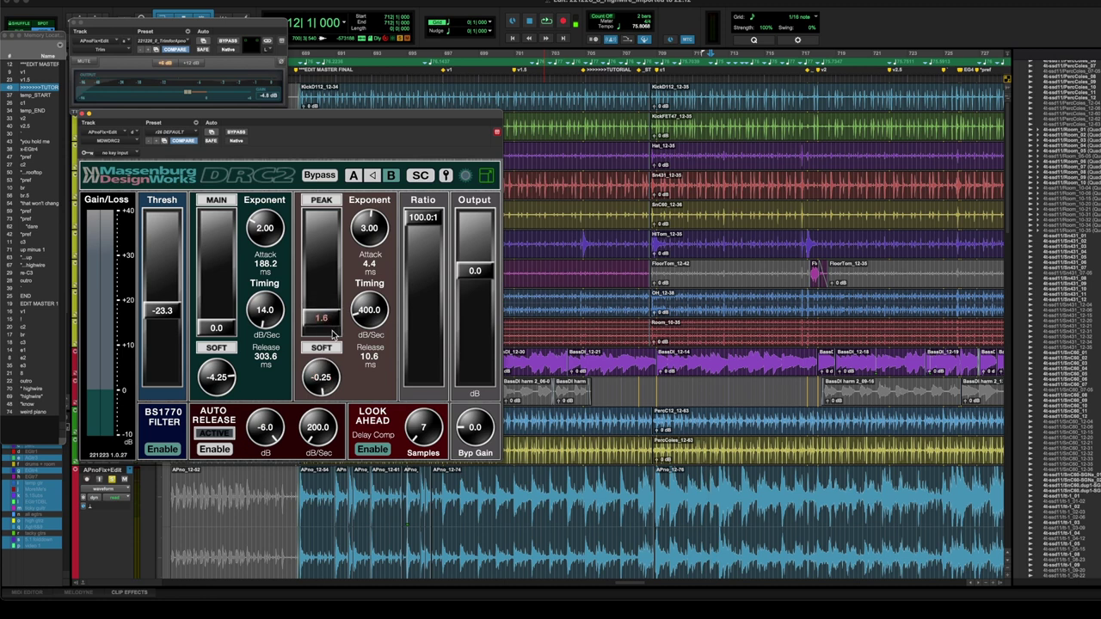
{"action": "key", "text": "space"}
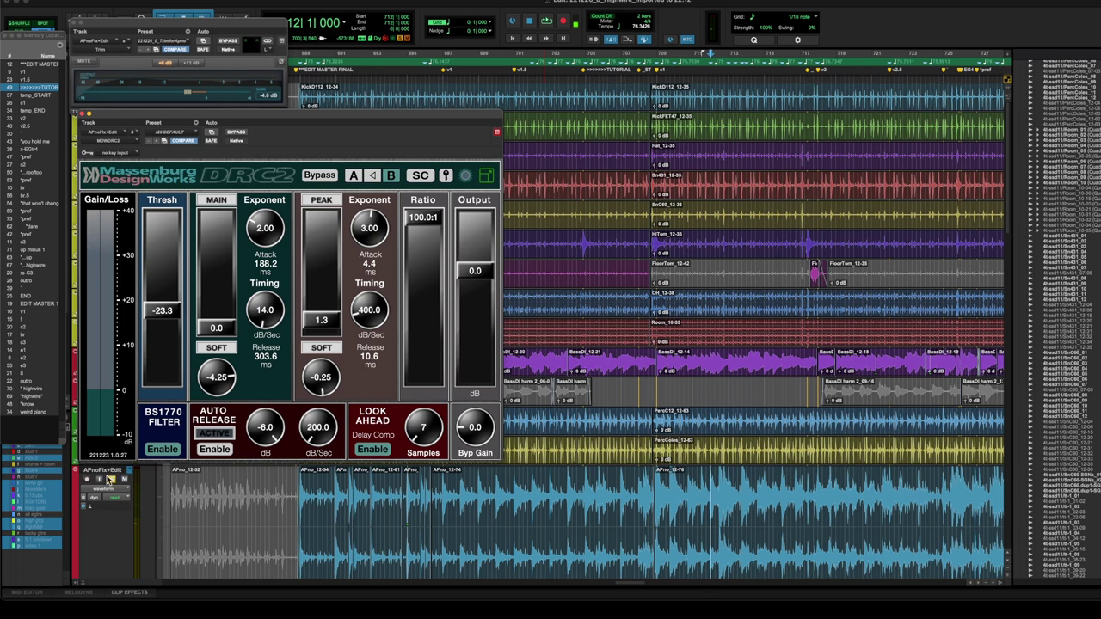
Step: Set the look-ahead to 63 samples and compare playback with the compressor bypassed and active
{"action": "key", "text": "space"}
{"action": "key", "text": "space"}
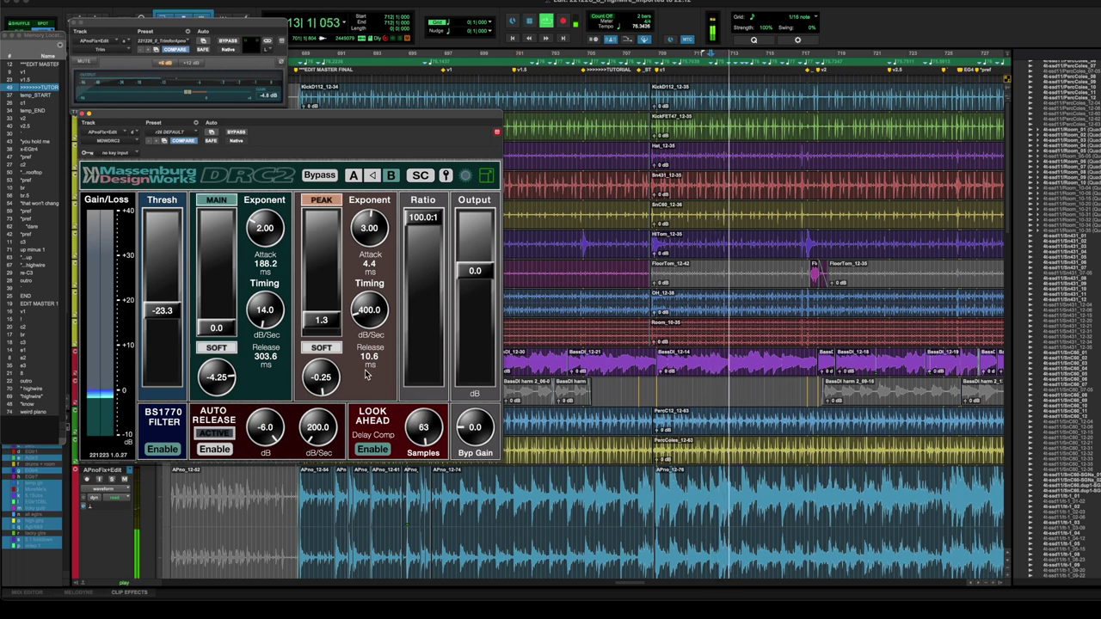
{"action": "key", "text": "space"}
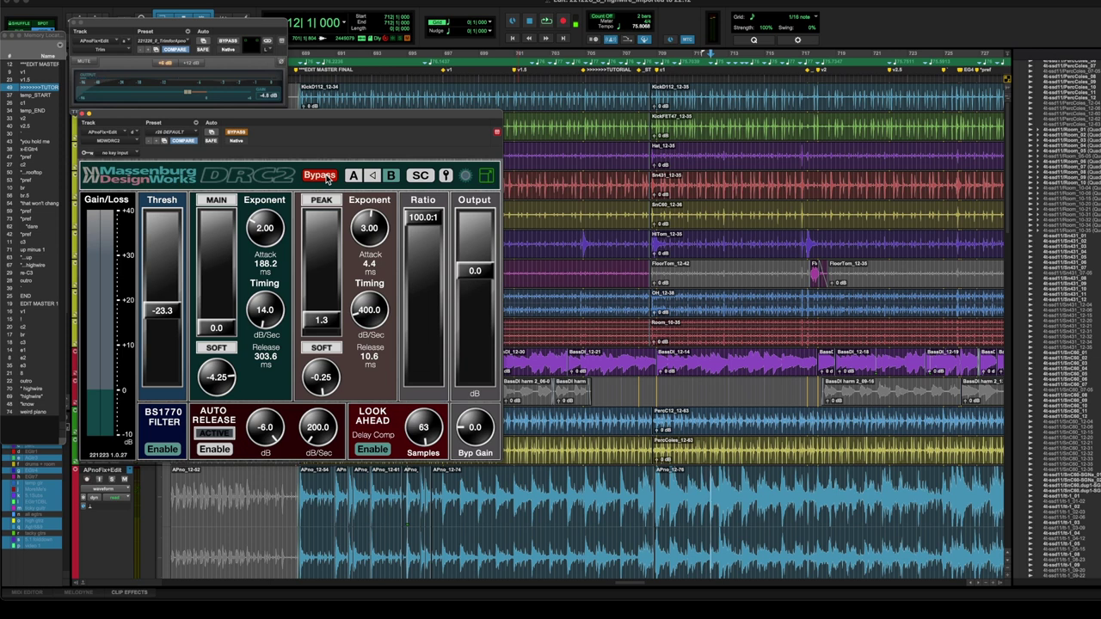
{"action": "key", "text": "space"}
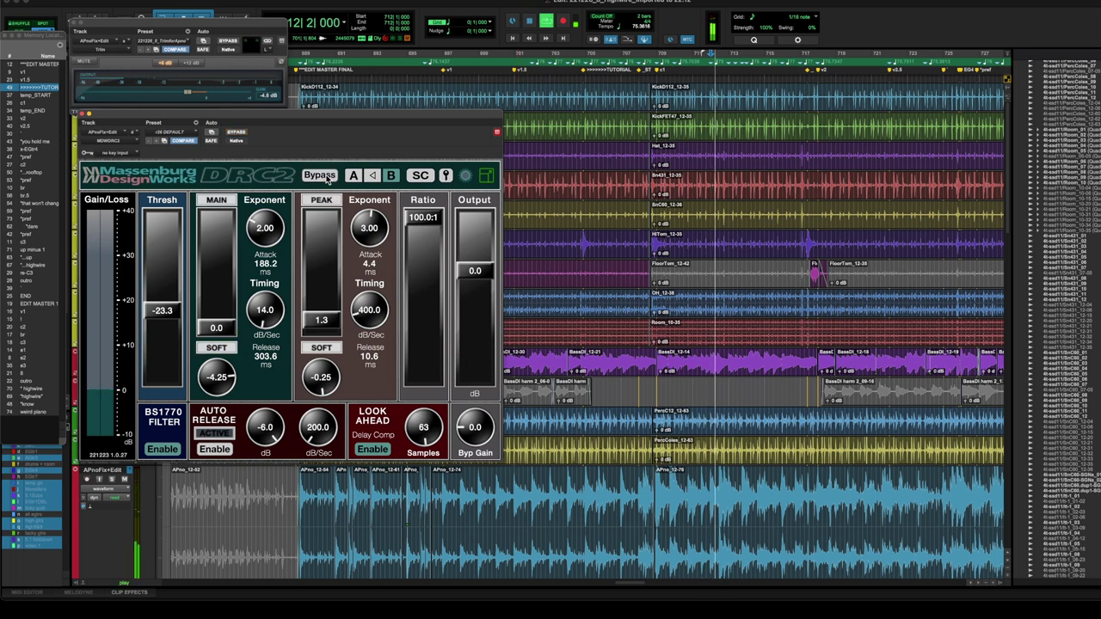
Step: Lower the compressor ratio to 3.6:1 and raise the threshold to -21.5
{"action": "left_click_drag", "start_coordinate": [433, 221], "coordinate": [435, 356]}
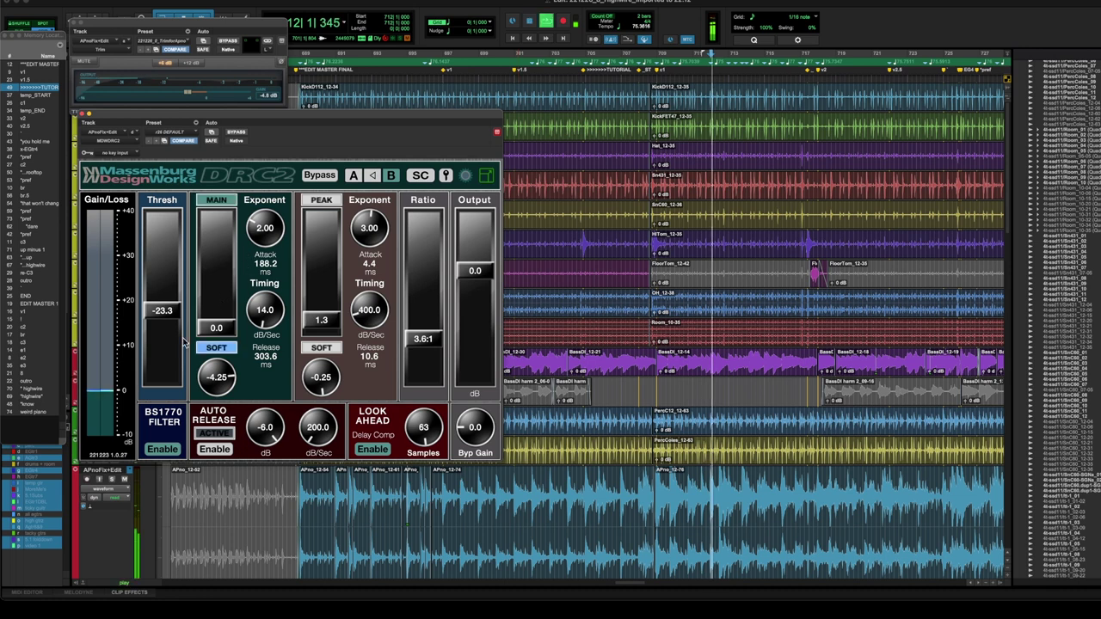
{"action": "left_click_drag", "start_coordinate": [175, 316], "coordinate": [174, 307]}
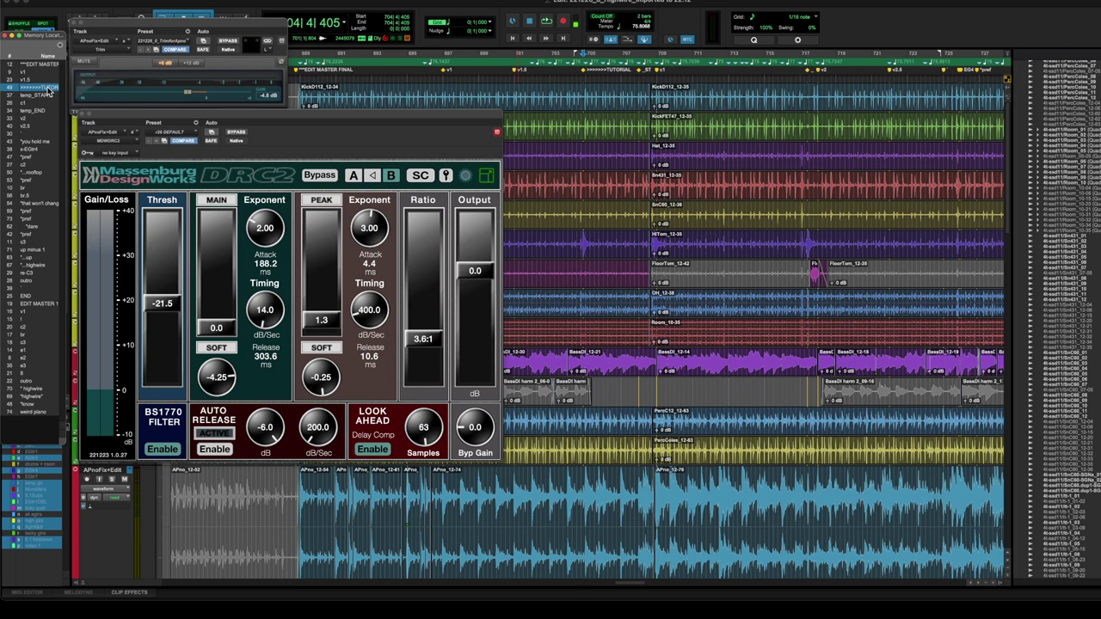
Step: Play the song from the TUTORIAL memory location and set the Main Soft amount to -6.25
{"action": "key", "text": "space"}
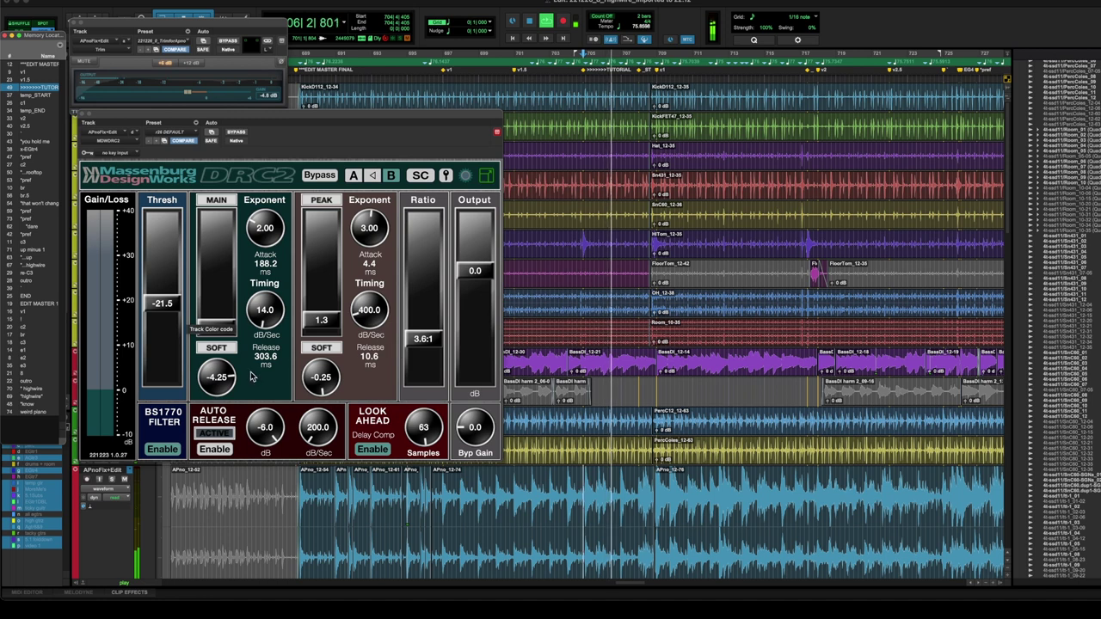
{"action": "left_click_drag", "start_coordinate": [220, 369], "coordinate": [207, 389]}
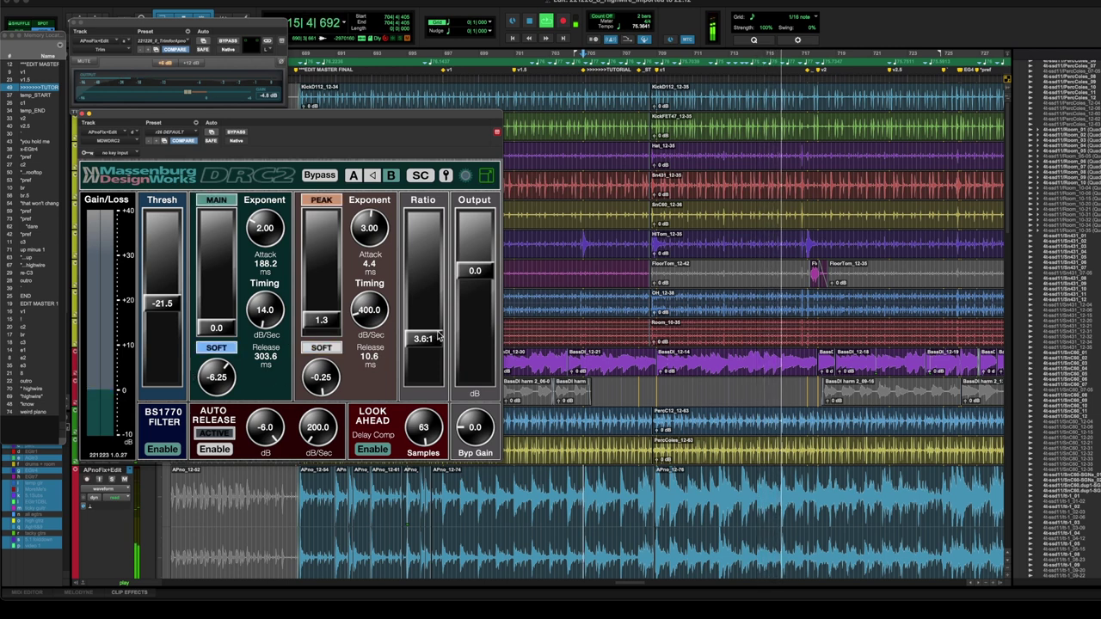
Step: Try a compressor ratio of 1.6:1 and settle on 2.0:1 while replaying the passage
{"action": "key", "text": "space"}
{"action": "left_click_drag", "start_coordinate": [427, 341], "coordinate": [428, 342]}
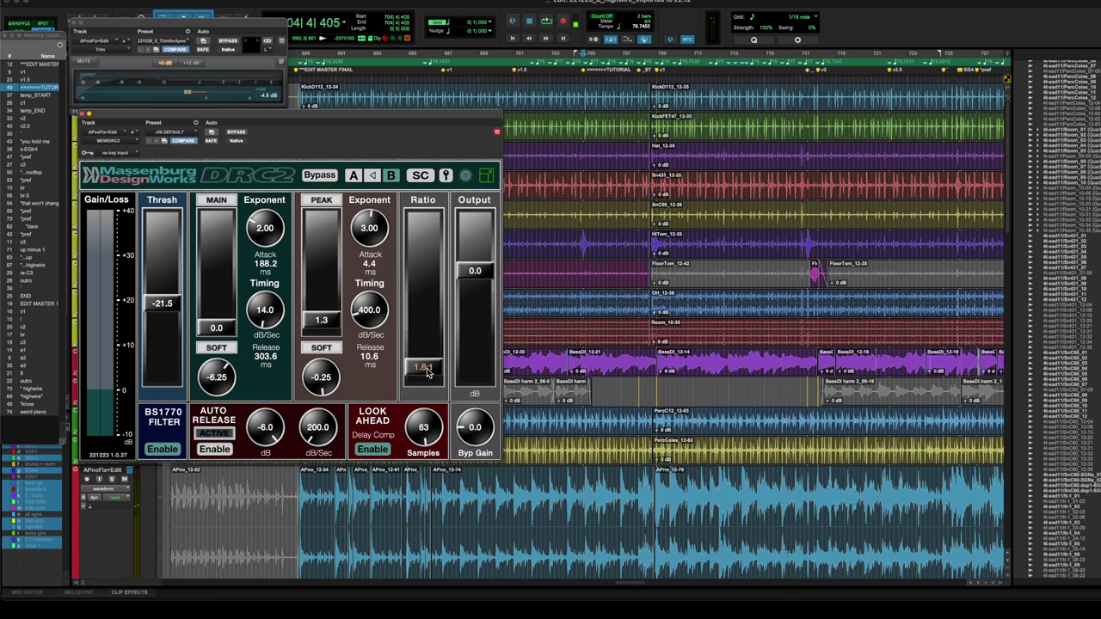
{"action": "key", "text": "space"}
{"action": "left_click_drag", "start_coordinate": [427, 372], "coordinate": [431, 365]}
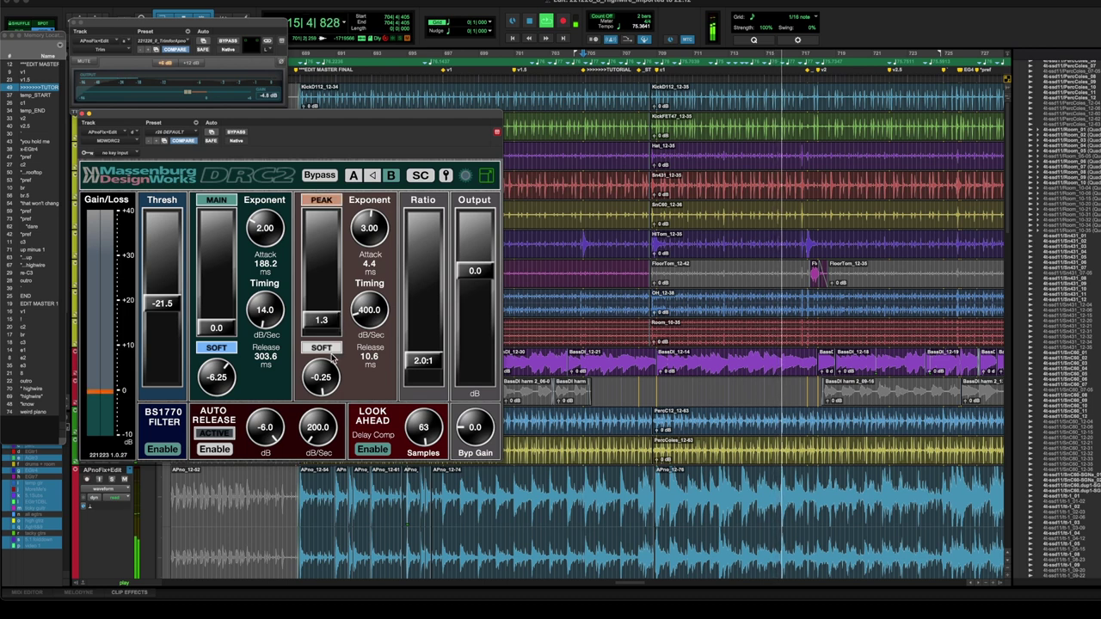
Step: Set the Peak Soft amount to -4.25 and replay the passage
{"action": "key", "text": "space"}
{"action": "left_click", "coordinate": [325, 381]}
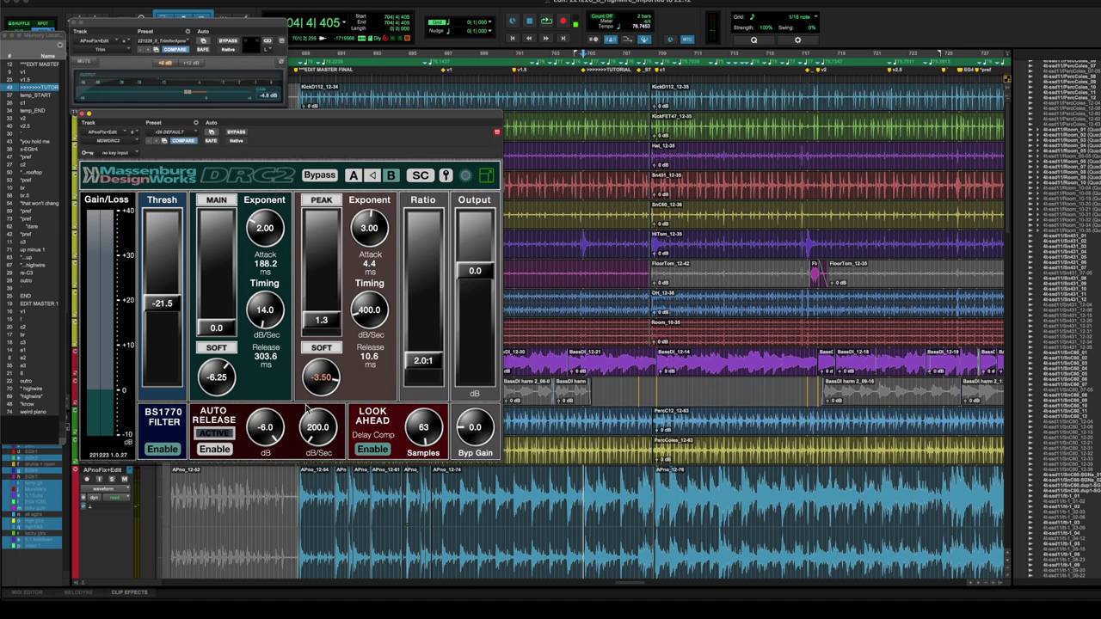
{"action": "key", "text": "space"}
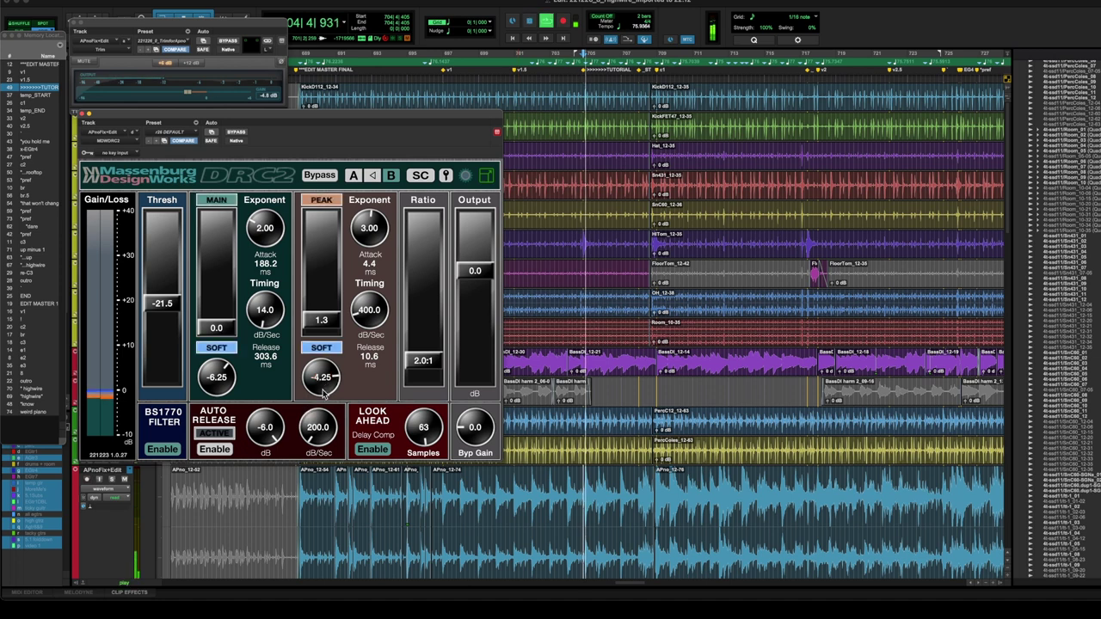